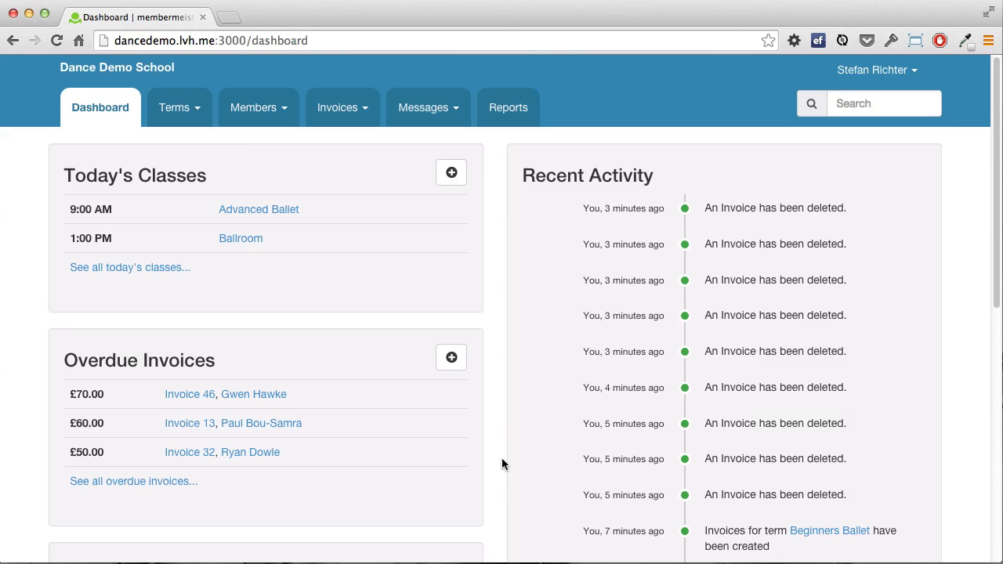
Step: Examine the invoice creation options for the Sunday Beginners Ballet term in Studio 3, without creating any invoices
{"action": "left_click", "coordinate": [195, 96]}
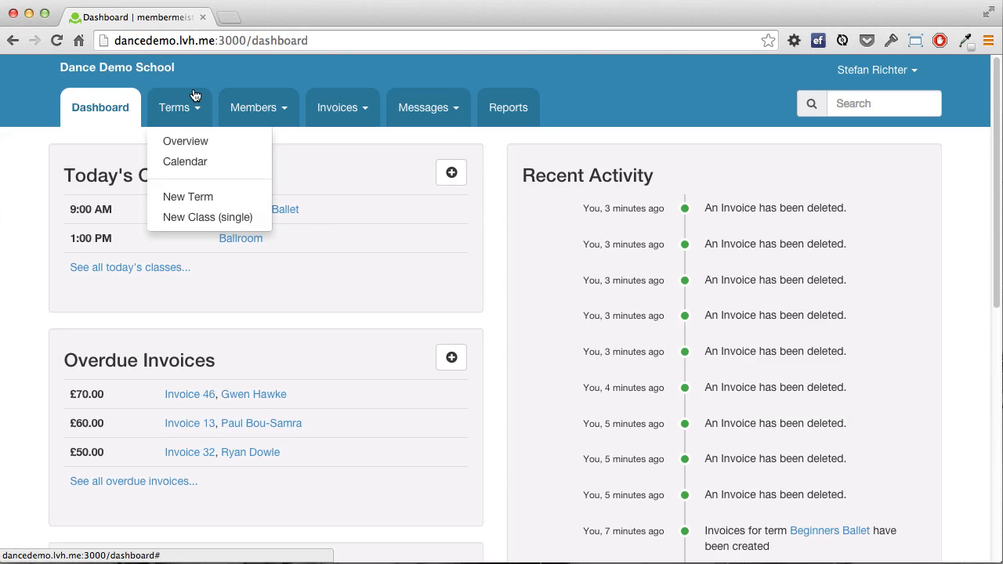
{"action": "left_click", "coordinate": [196, 139]}
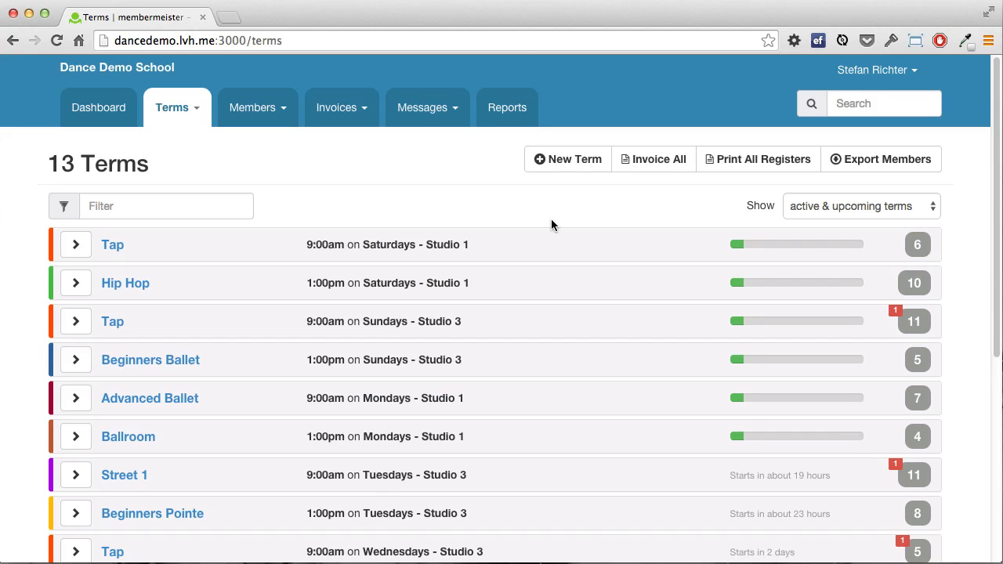
{"action": "left_click", "coordinate": [124, 369]}
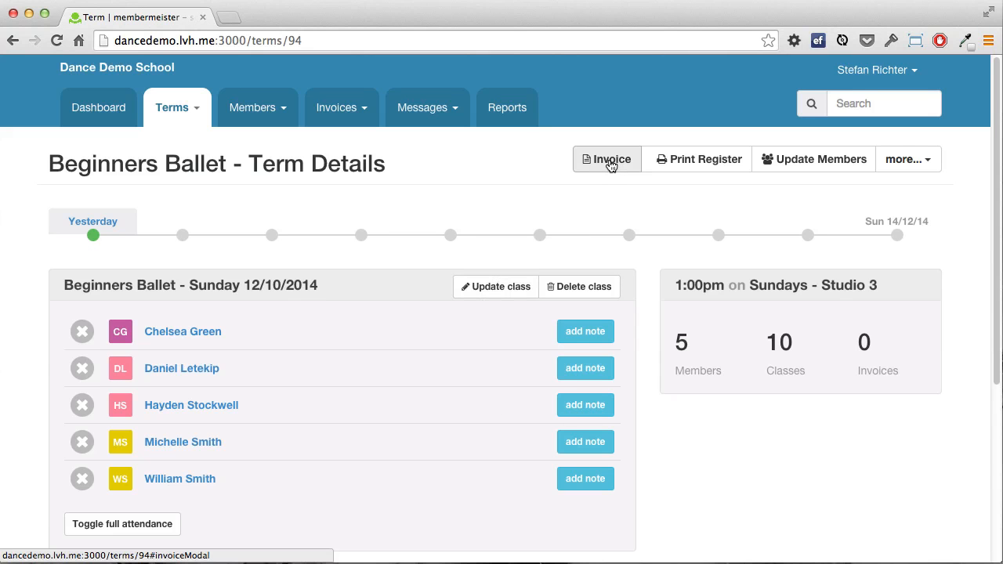
{"action": "left_click", "coordinate": [610, 161]}
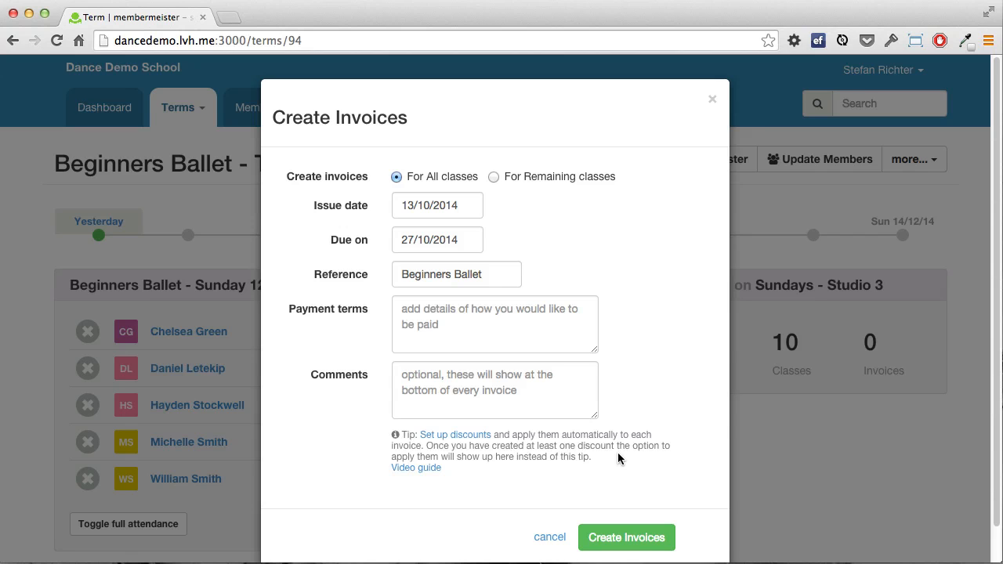
{"action": "left_click", "coordinate": [549, 537]}
Step: Start invoicing all terms from the terms overview and include active & upcoming terms
{"action": "left_click", "coordinate": [171, 107]}
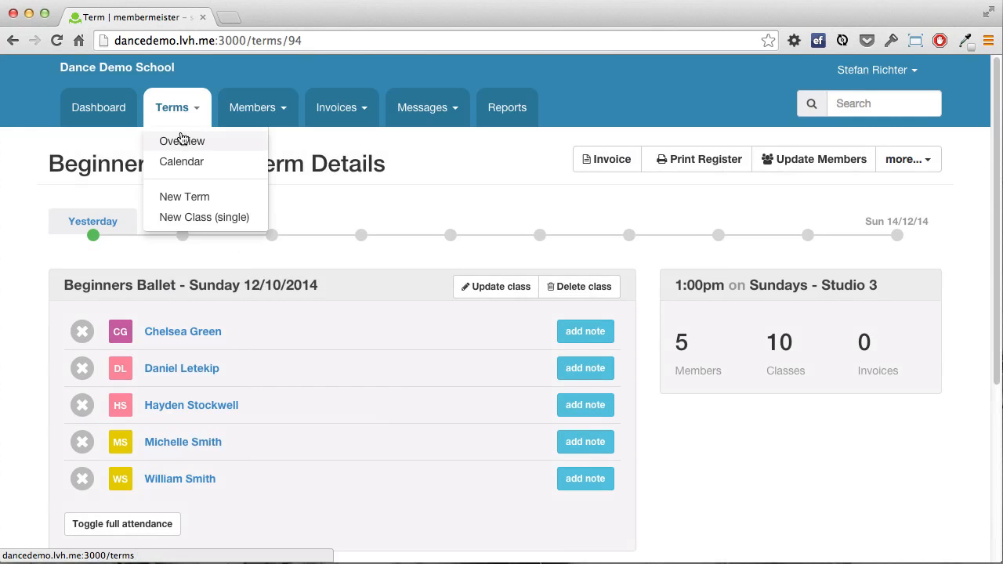
{"action": "left_click", "coordinate": [186, 139]}
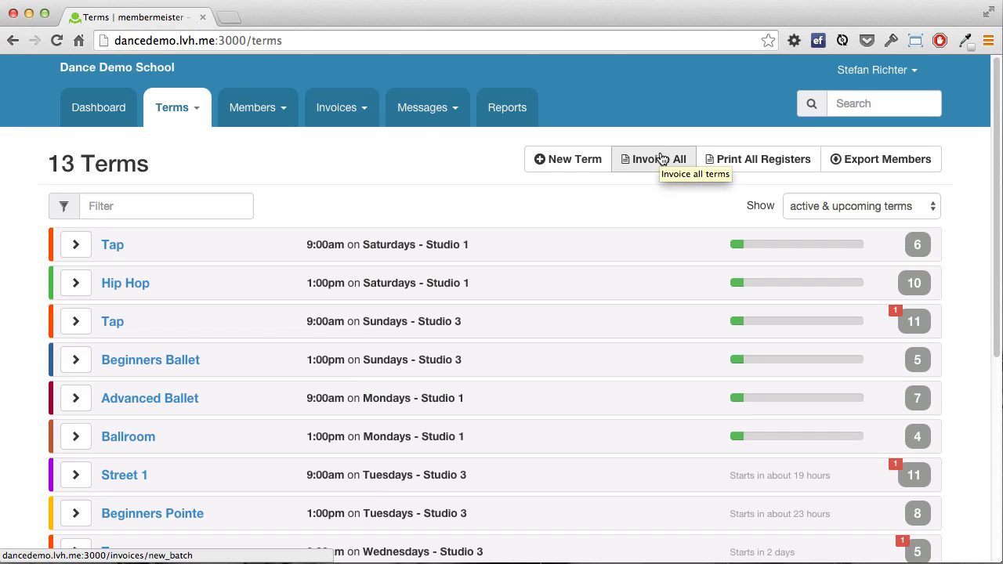
{"action": "left_click", "coordinate": [661, 159]}
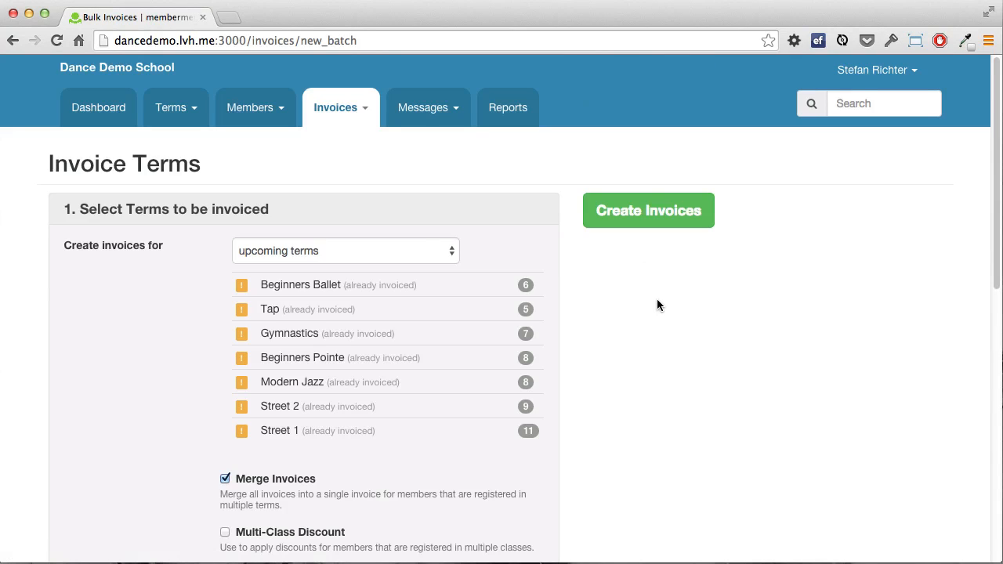
{"action": "left_click", "coordinate": [387, 250]}
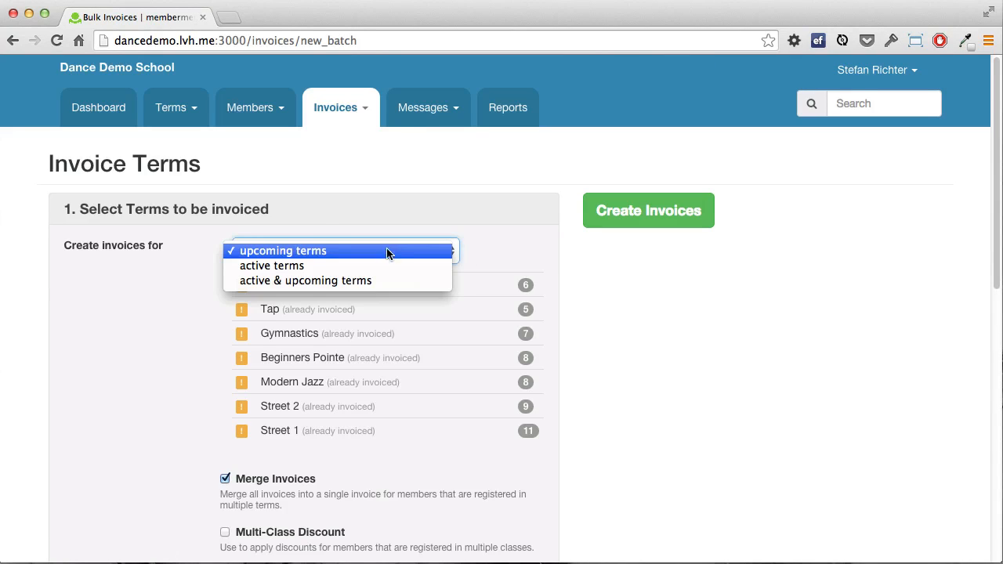
{"action": "left_click", "coordinate": [386, 280]}
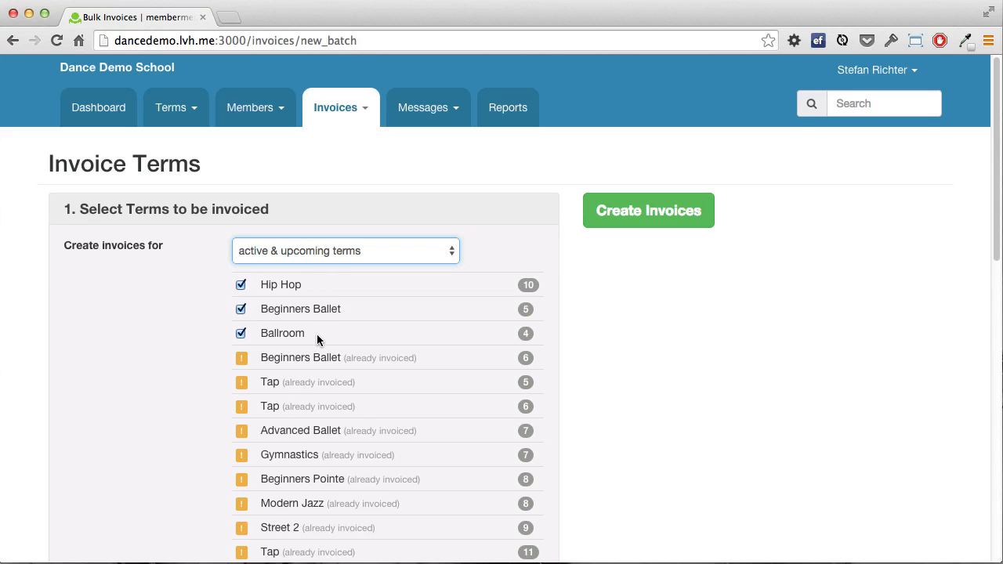
Step: Check the merge, discount and invoice detail settings, and create the invoices for Hip Hop, Beginners Ballet and Ballroom
{"action": "scroll", "coordinate": [722, 324], "scroll_direction": "down", "scroll_amount": 5}
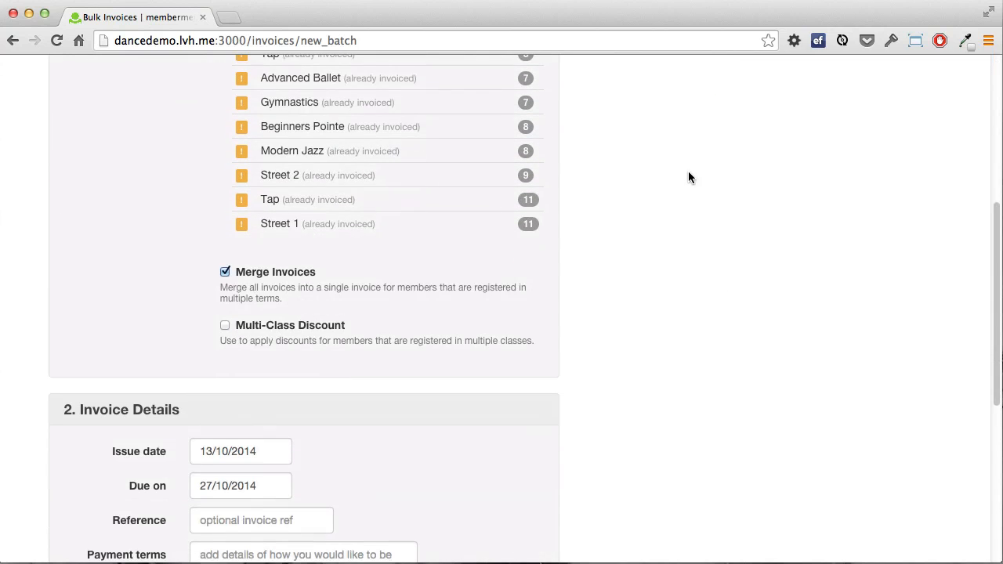
{"action": "scroll", "coordinate": [692, 171], "scroll_direction": "down", "scroll_amount": 3}
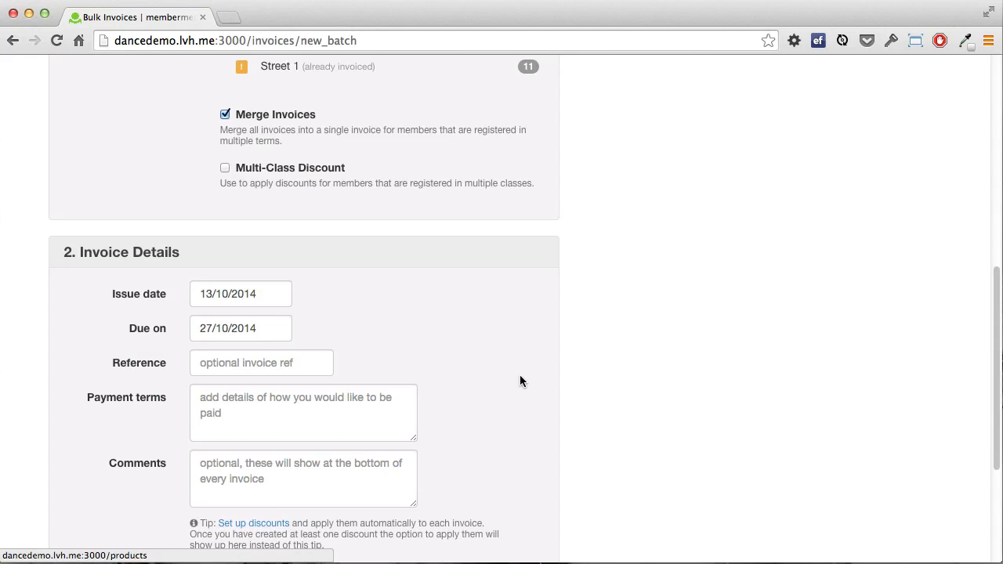
{"action": "scroll", "coordinate": [522, 381], "scroll_direction": "down", "scroll_amount": 5}
{"action": "scroll", "coordinate": [523, 380], "scroll_direction": "up", "scroll_amount": 10}
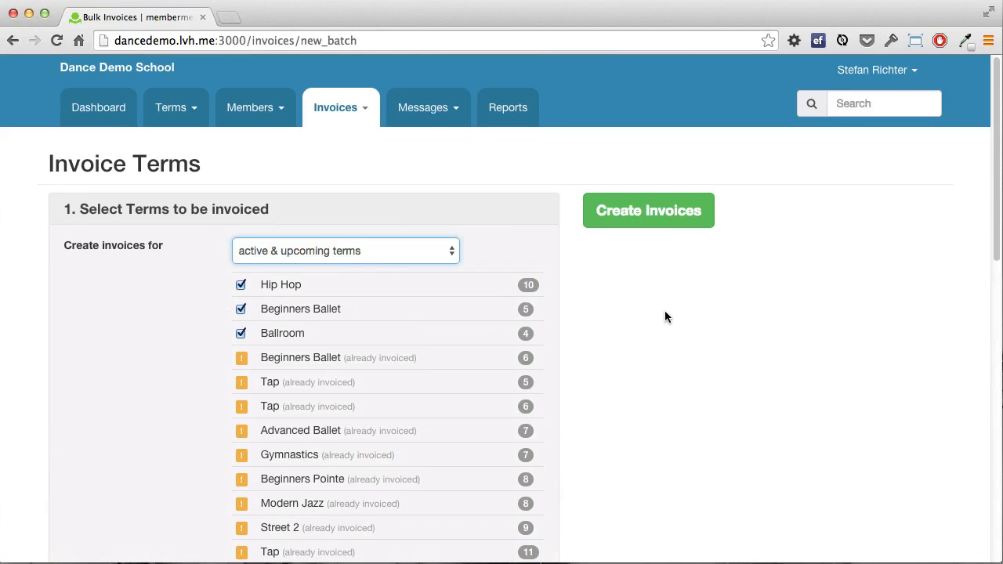
{"action": "left_click", "coordinate": [668, 211]}
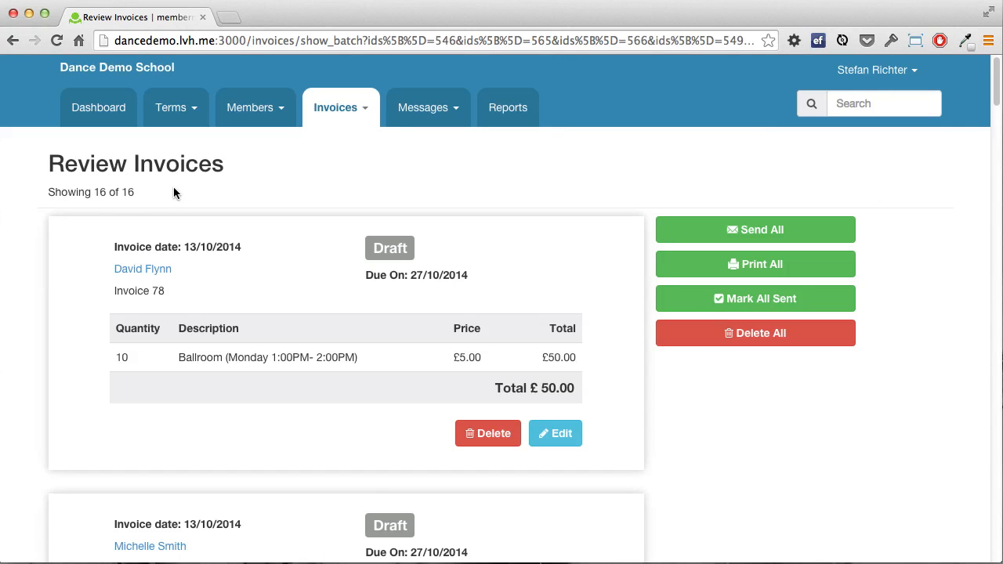
Step: Look through the newly created draft invoices and check their class lines and totals
{"action": "scroll", "coordinate": [509, 163], "scroll_direction": "down", "scroll_amount": 5}
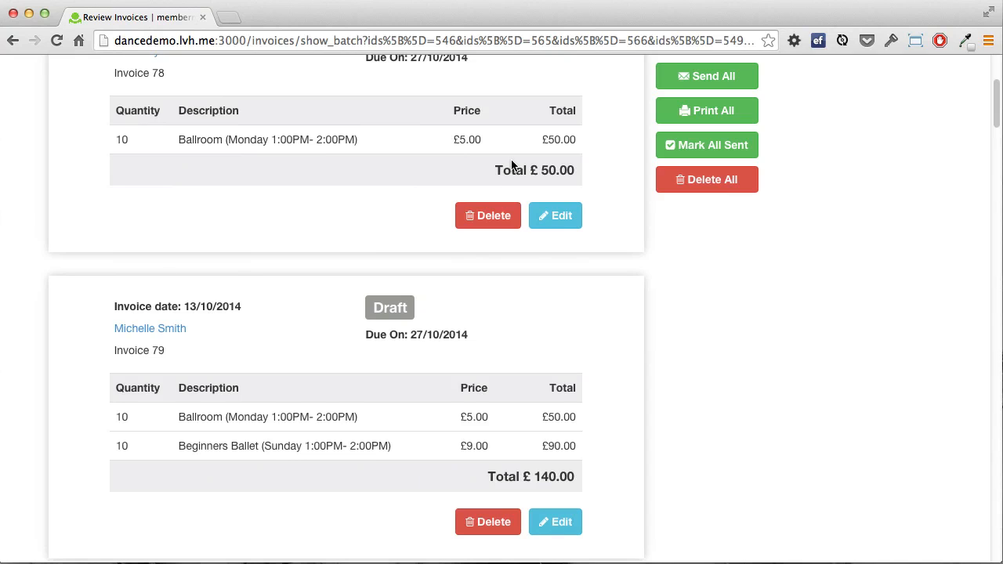
{"action": "scroll", "coordinate": [511, 206], "scroll_direction": "down", "scroll_amount": 3}
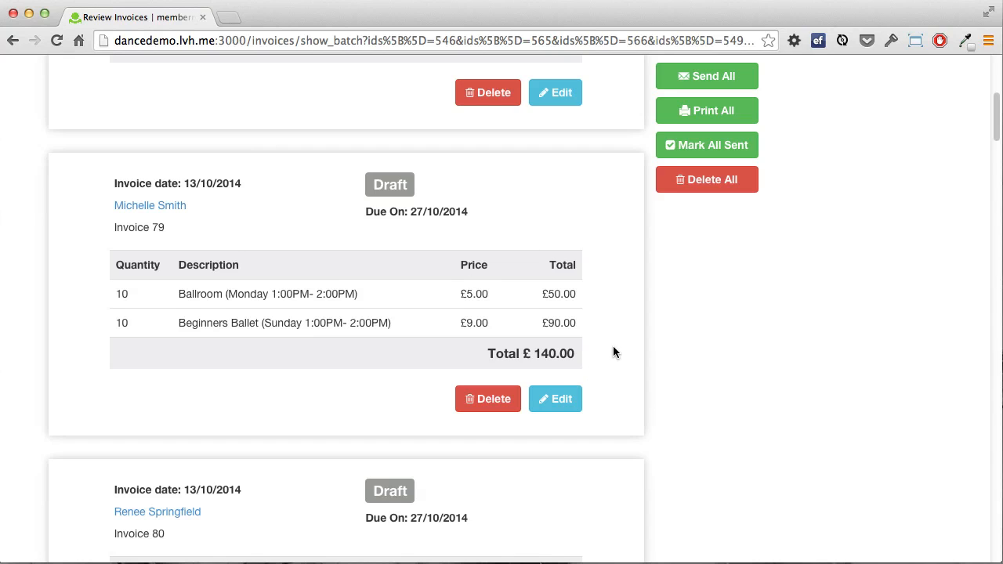
{"action": "scroll", "coordinate": [613, 342], "scroll_direction": "down", "scroll_amount": 10}
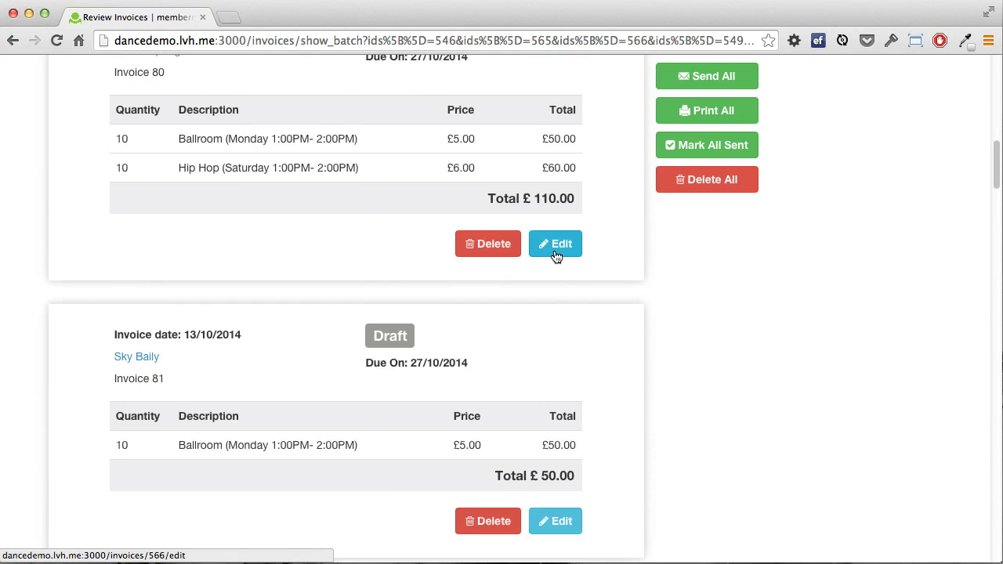
{"action": "scroll", "coordinate": [619, 335], "scroll_direction": "up", "scroll_amount": 15}
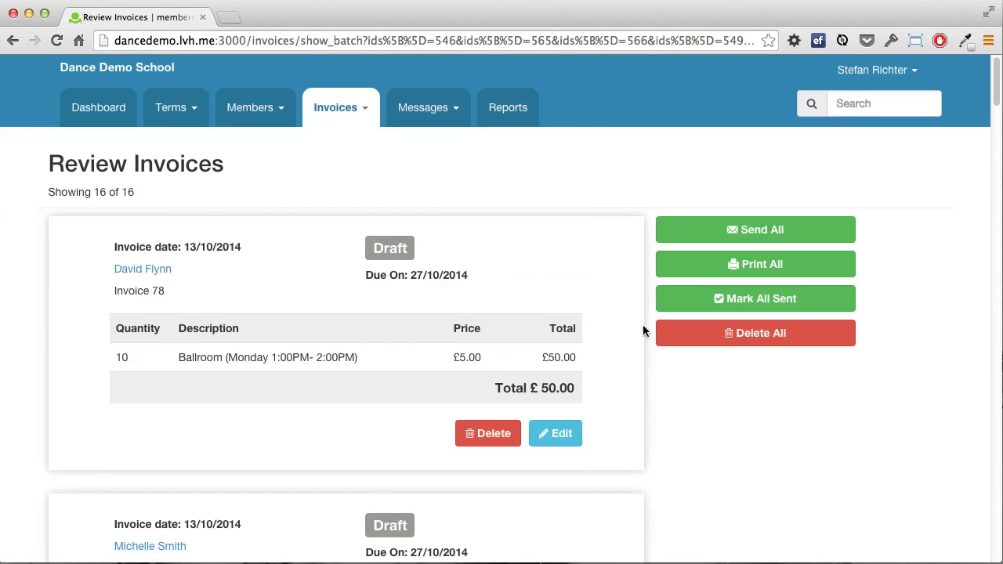
Step: Preview the email for sending all invoices, cancel it, and mark all the invoices as sent instead
{"action": "left_click", "coordinate": [757, 230]}
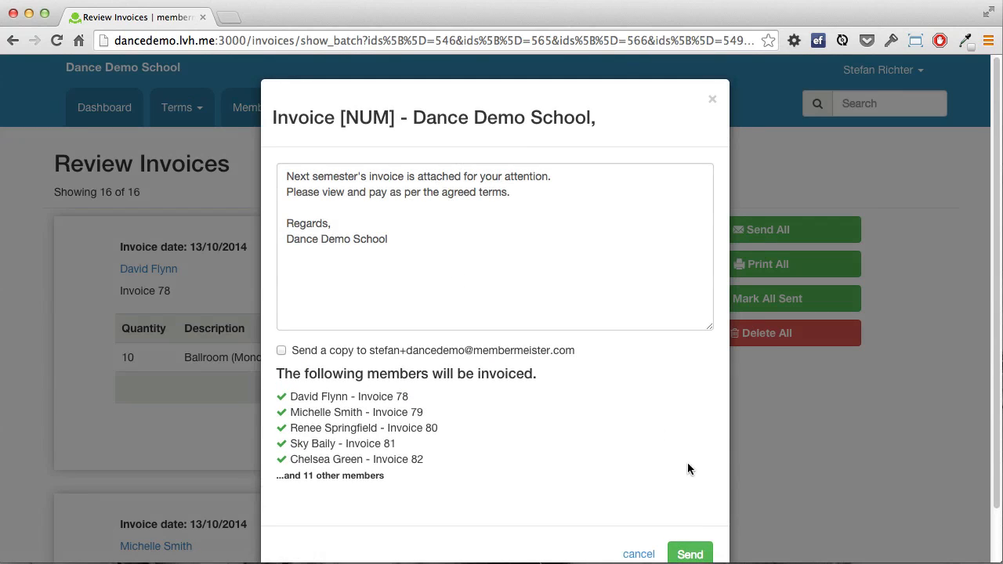
{"action": "left_click", "coordinate": [631, 555]}
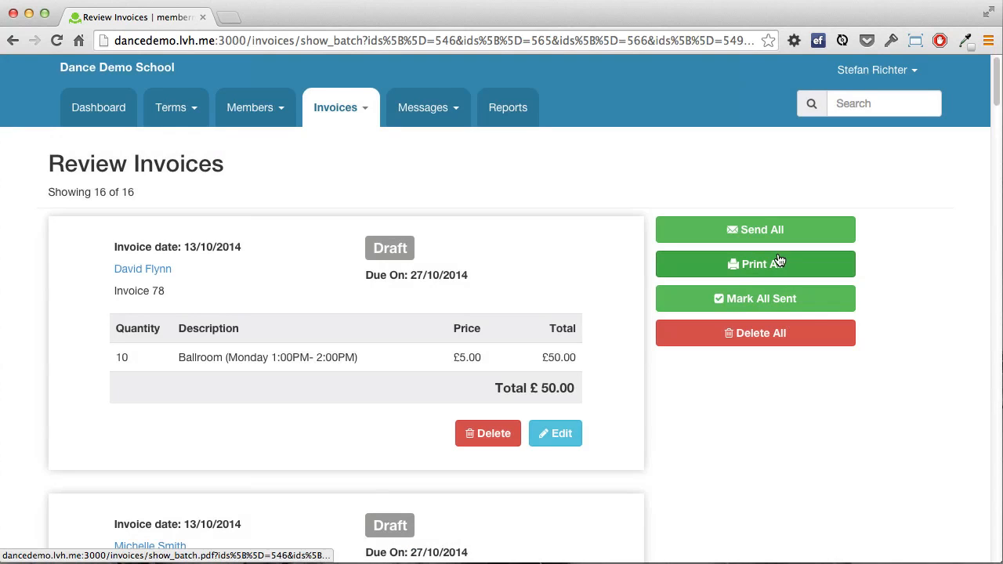
{"action": "left_click", "coordinate": [753, 302]}
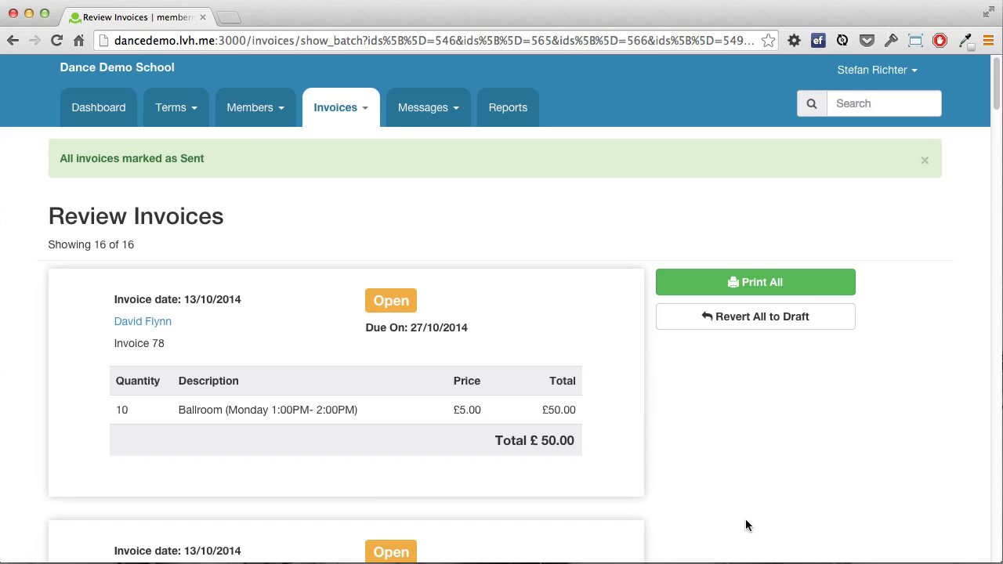
Step: Search for invoice 78 and record its £50.00 payment by cheque, paid on 13/10/2014
{"action": "left_click", "coordinate": [862, 103]}
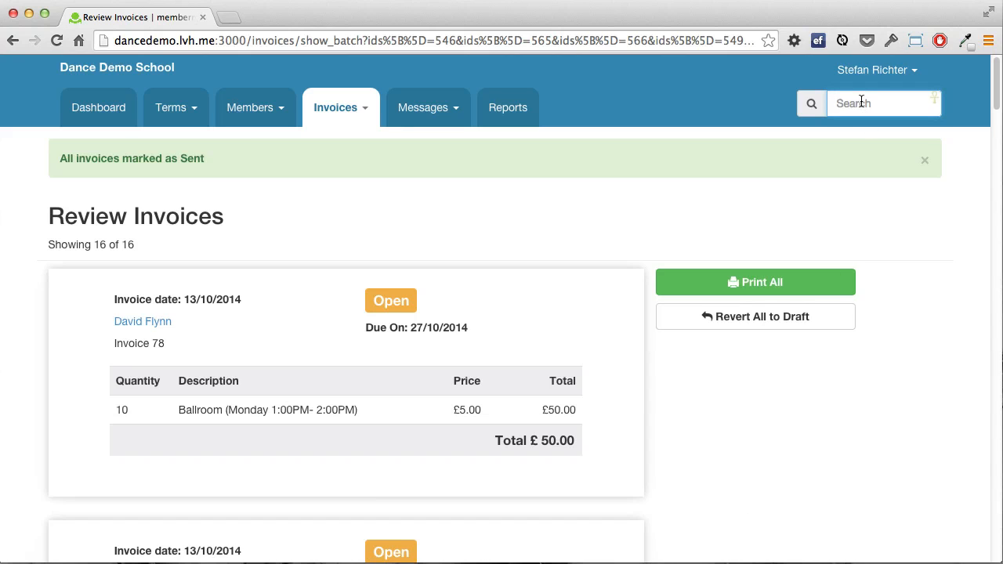
{"action": "type", "text": "78"}
{"action": "key", "text": "Return"}
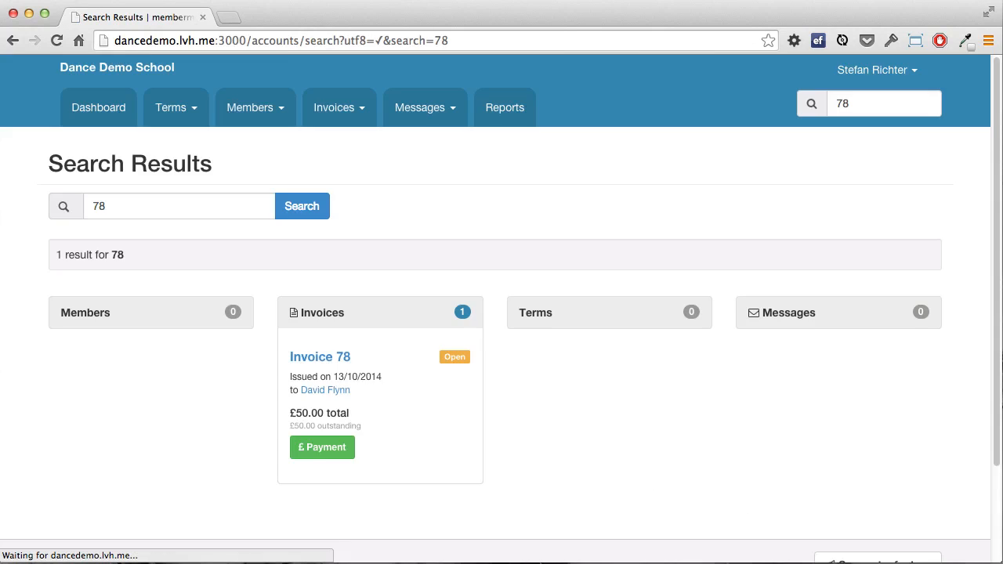
{"action": "left_click", "coordinate": [323, 454]}
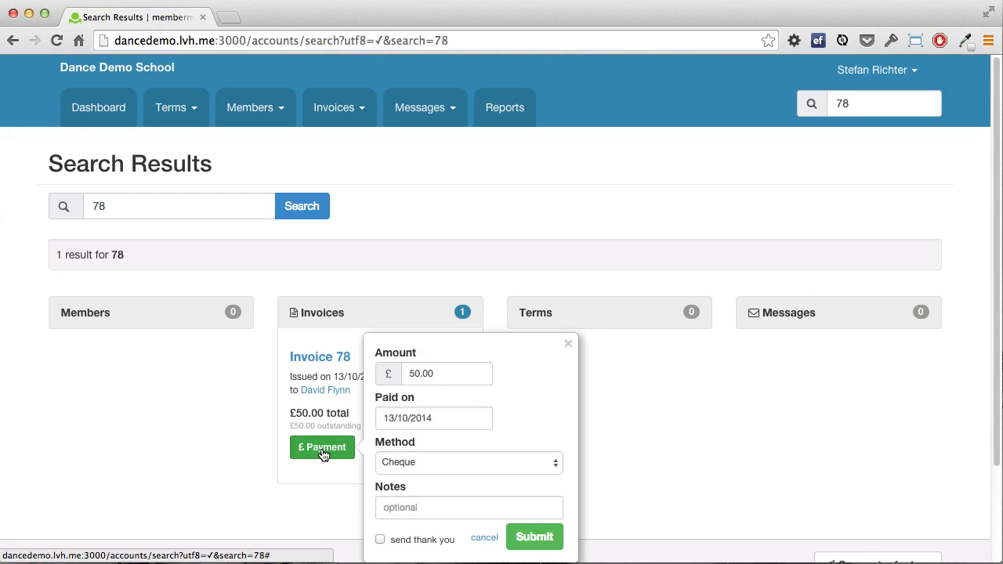
{"action": "left_click", "coordinate": [538, 539]}
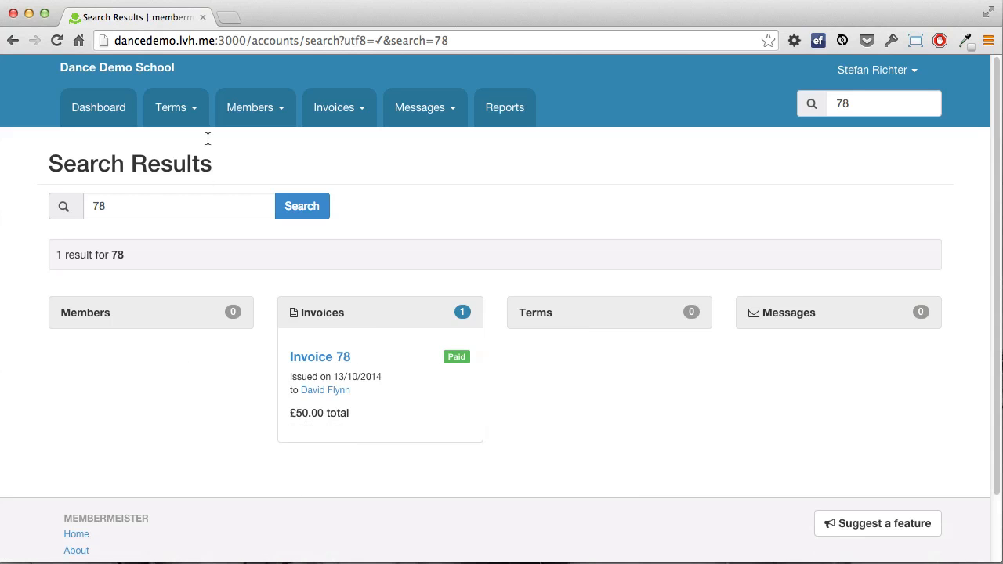
Step: Open the Sunday Beginners Ballet term in Studio 3 and show the details of its invoices
{"action": "left_click", "coordinate": [190, 106]}
{"action": "left_click", "coordinate": [185, 141]}
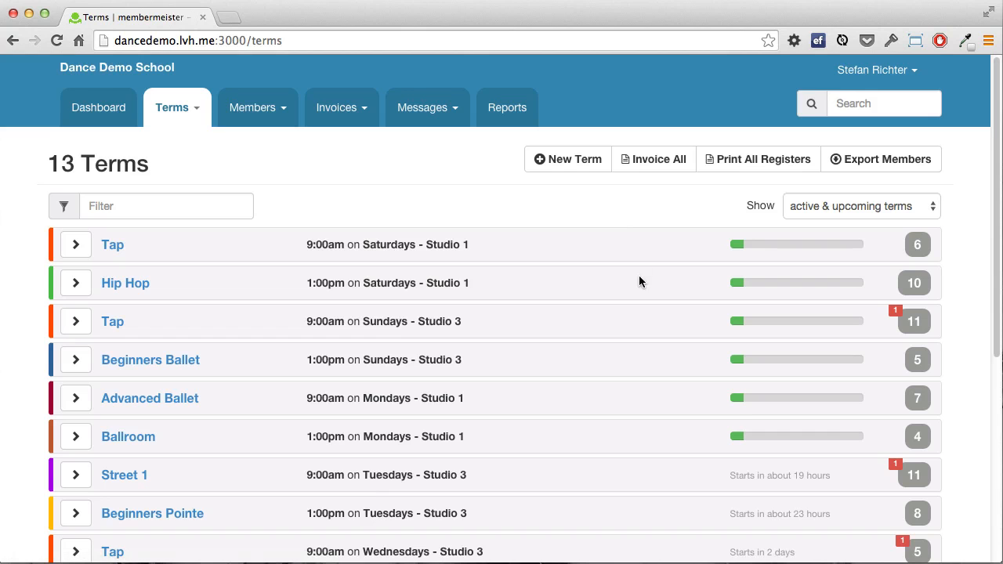
{"action": "left_click", "coordinate": [146, 361]}
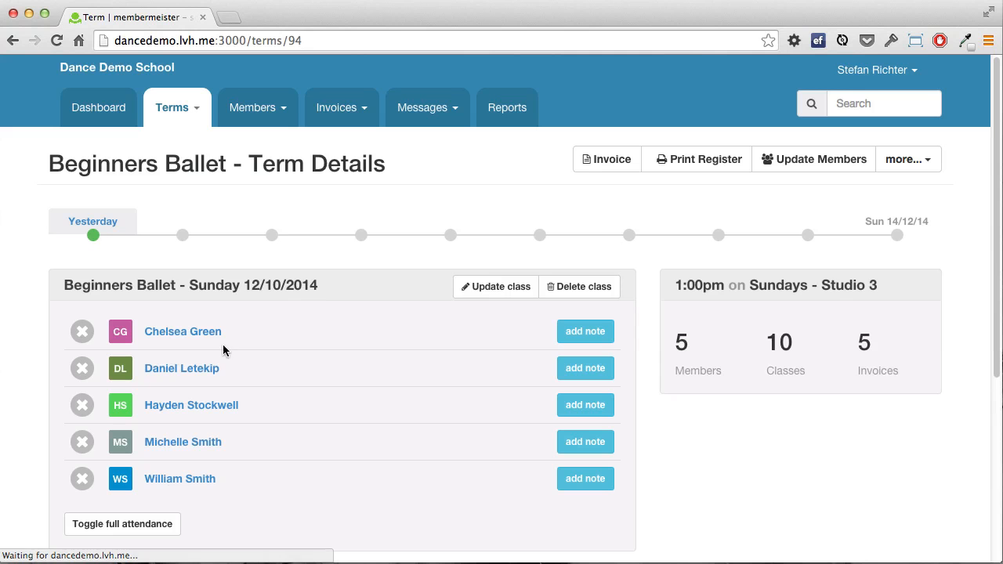
{"action": "scroll", "coordinate": [426, 238], "scroll_direction": "down", "scroll_amount": 5}
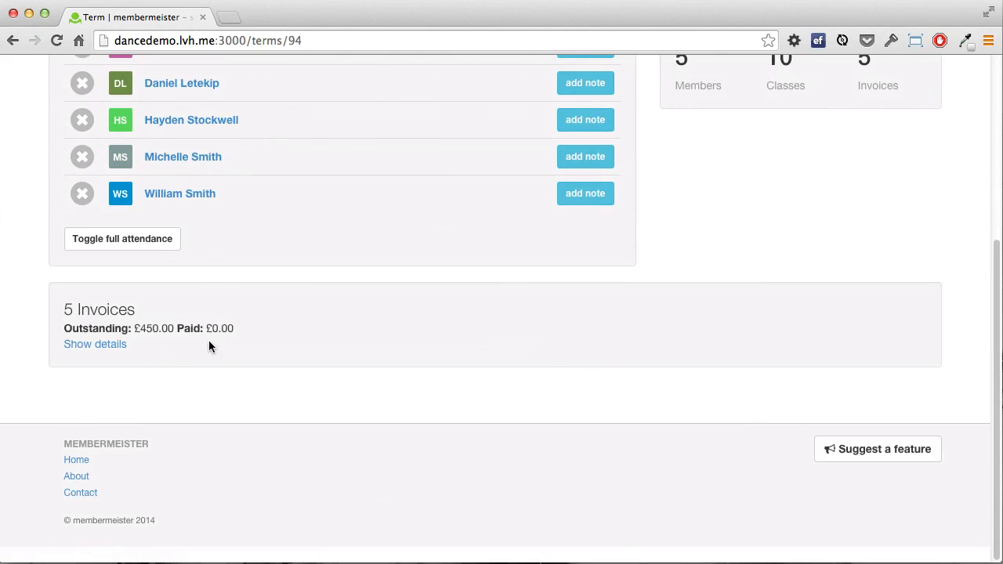
{"action": "left_click", "coordinate": [108, 345]}
{"action": "scroll", "coordinate": [419, 359], "scroll_direction": "down", "scroll_amount": 4}
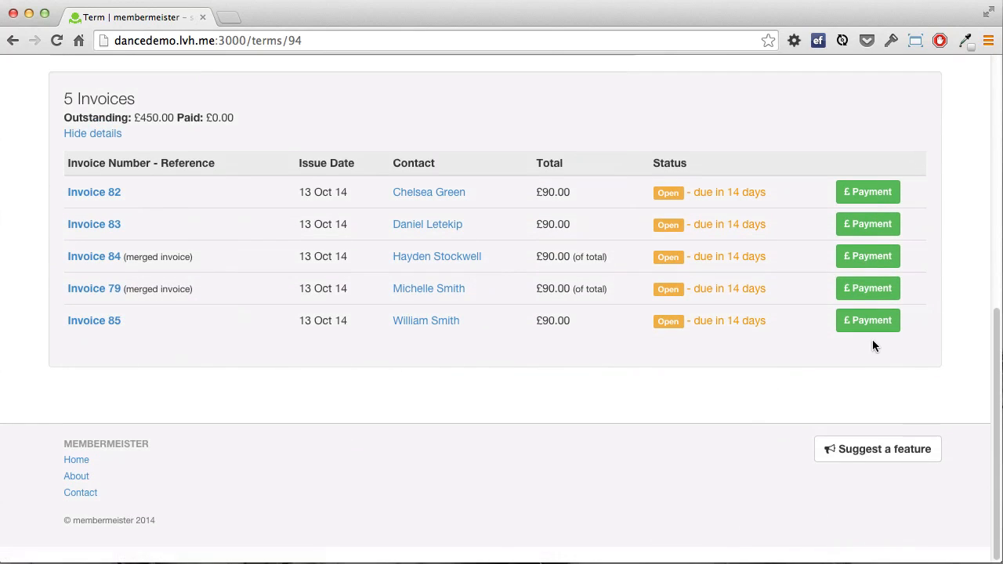
Step: Record a £90.00 payment by Voucher for invoice 83, paid on 13/10/2014
{"action": "left_click", "coordinate": [868, 226]}
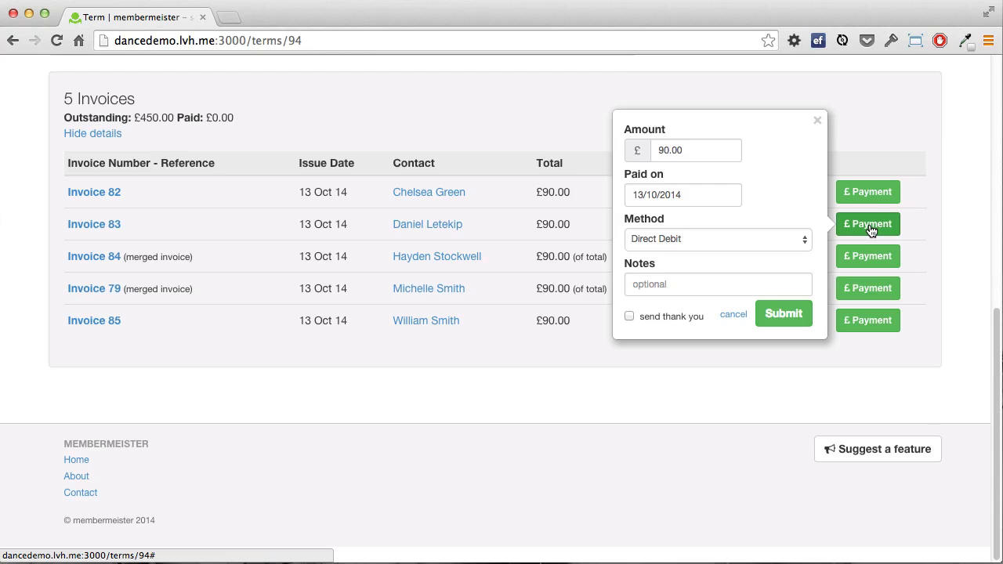
{"action": "left_click", "coordinate": [688, 240]}
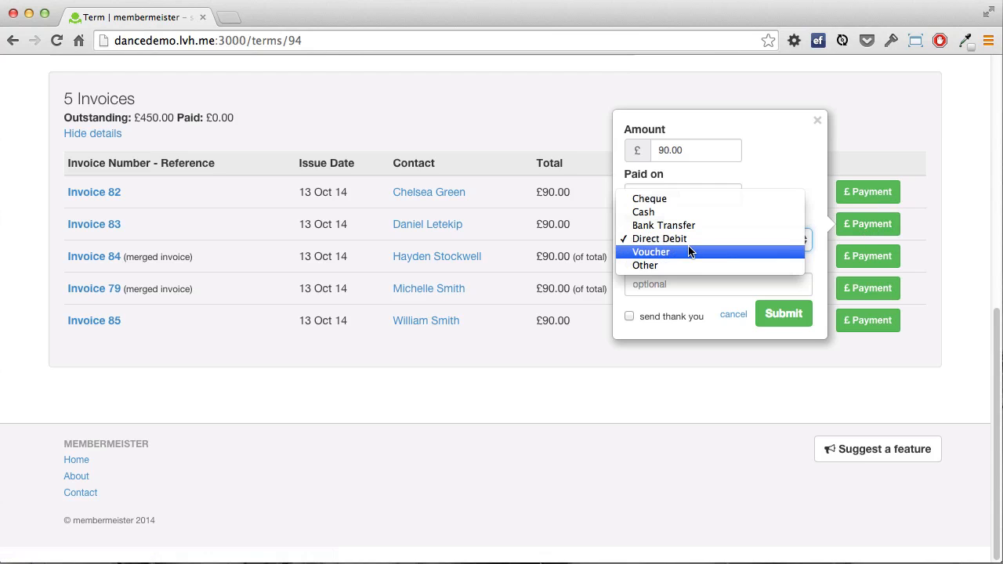
{"action": "left_click", "coordinate": [689, 253]}
{"action": "left_click", "coordinate": [781, 315]}
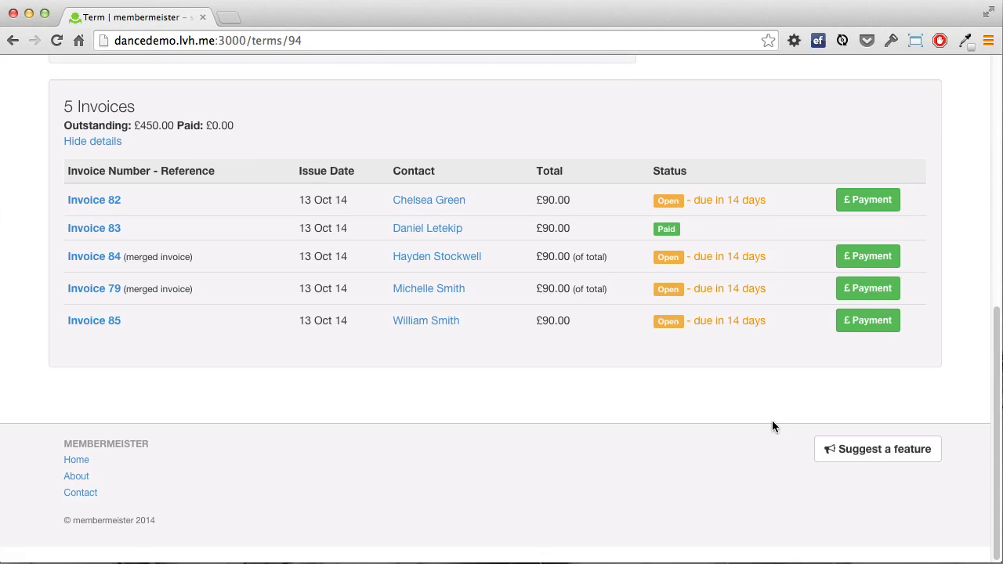
Step: Open the overview of all invoices and record a full payment by cheque for invoice 90
{"action": "scroll", "coordinate": [772, 426], "scroll_direction": "up", "scroll_amount": 10}
{"action": "left_click", "coordinate": [338, 116]}
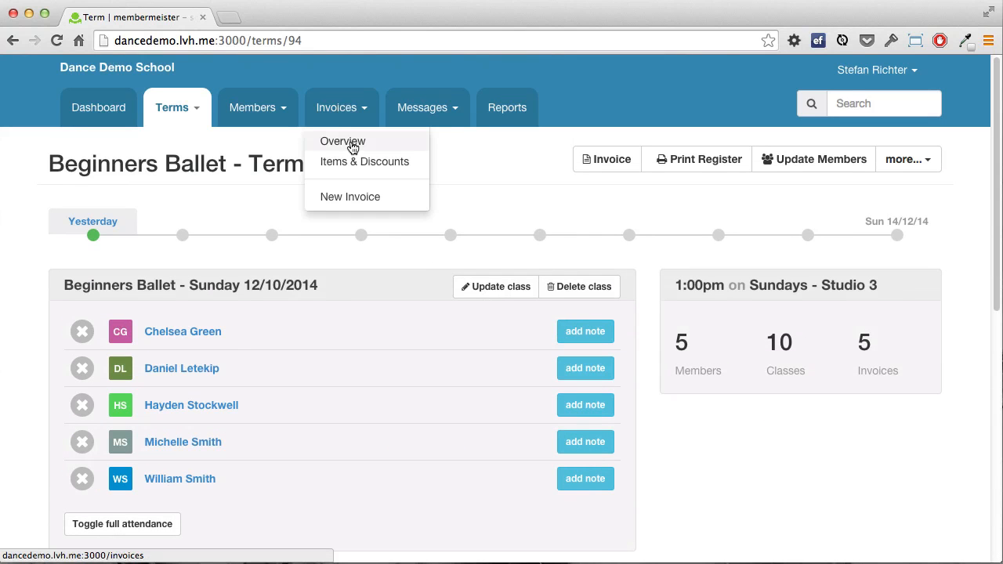
{"action": "left_click", "coordinate": [351, 145]}
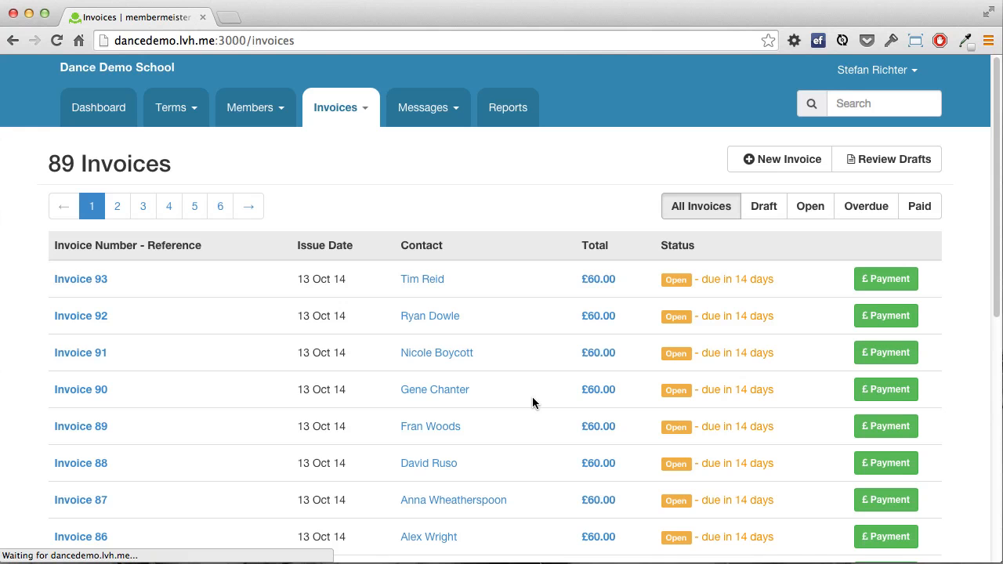
{"action": "left_click", "coordinate": [900, 395]}
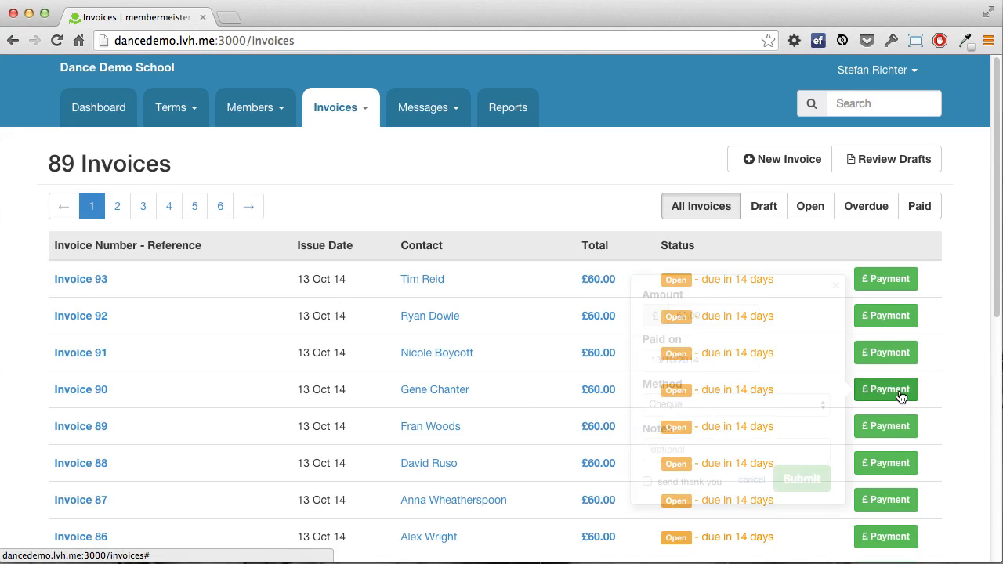
{"action": "left_click", "coordinate": [812, 473]}
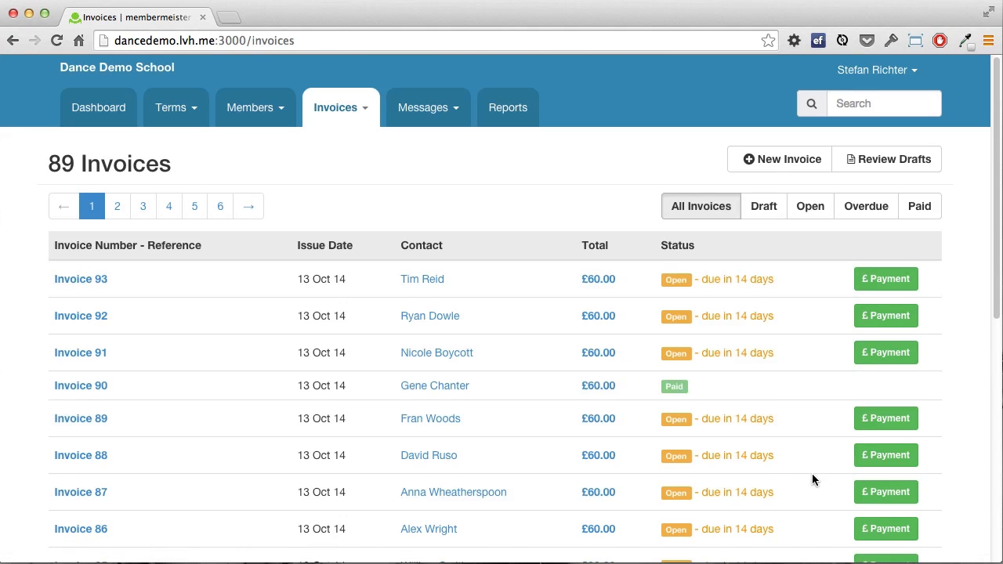
Step: Open the reports page and examine the available report type and time period options
{"action": "left_click", "coordinate": [503, 112]}
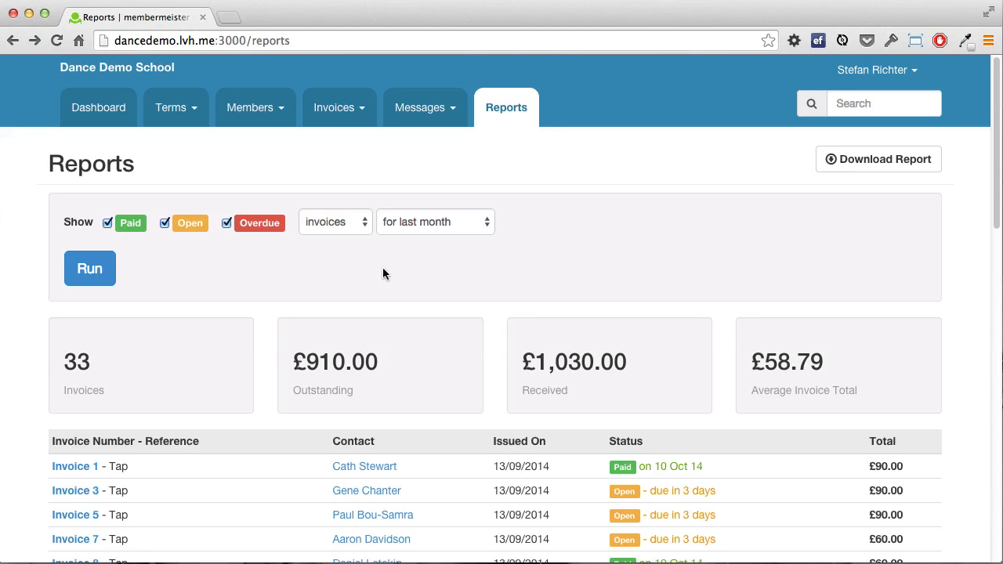
{"action": "left_click", "coordinate": [329, 227]}
{"action": "left_click", "coordinate": [439, 222]}
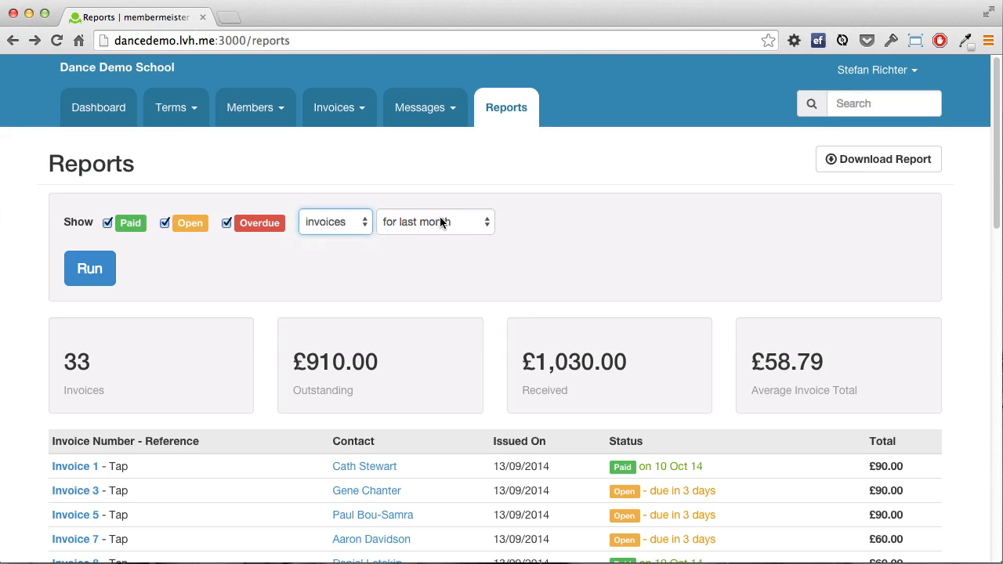
{"action": "left_click", "coordinate": [442, 223]}
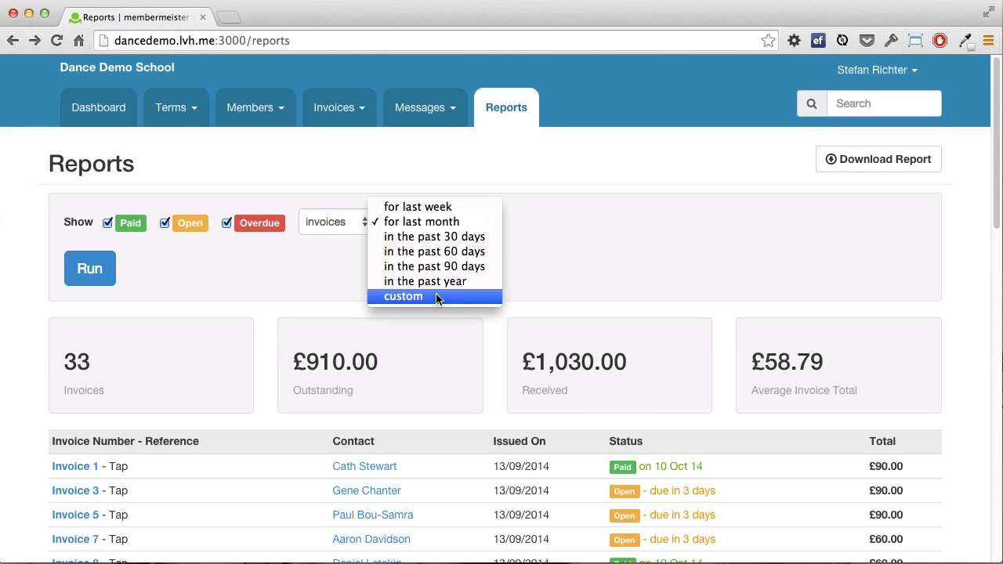
{"action": "left_click", "coordinate": [688, 269]}
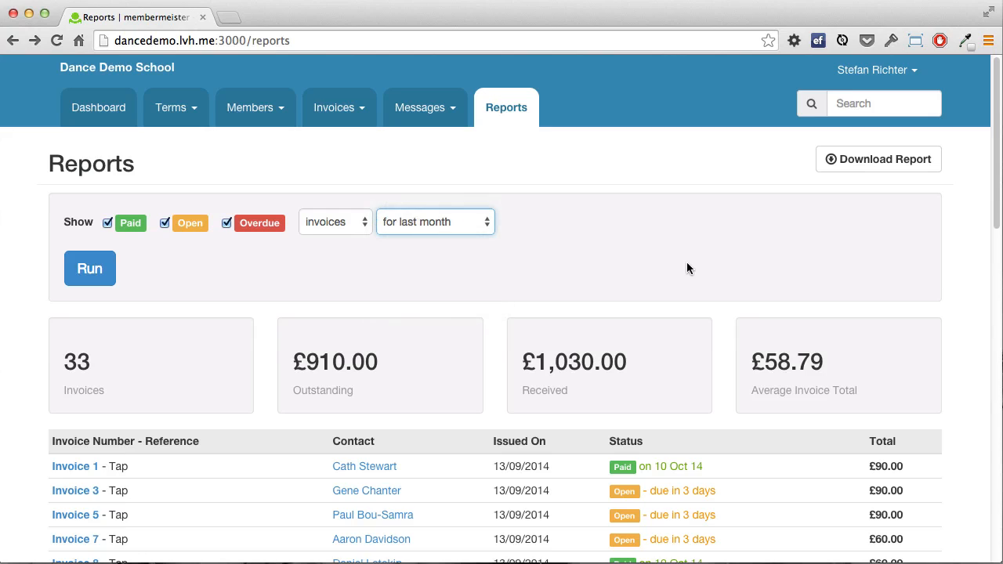